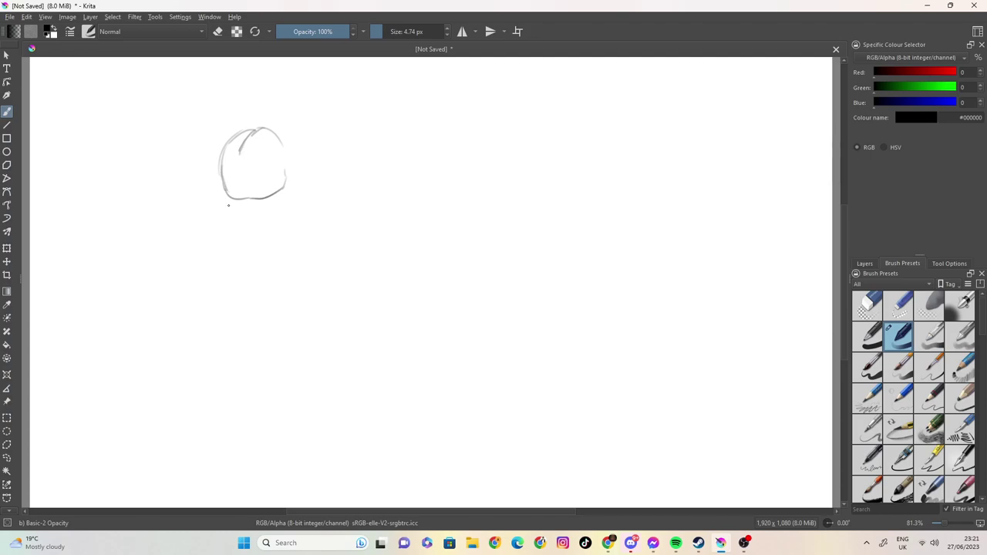
Sketch the round emblem's crossed bands and headband strap, and outline the face with one ear below it.
mouse_move(237, 149)
mouse_down()
mouse_move(222, 162)
mouse_move(242, 163)
mouse_move(230, 199)
mouse_move(247, 168)
mouse_move(261, 199)
mouse_move(263, 161)
mouse_move(287, 158)
mouse_move(219, 164)
mouse_move(238, 162)
mouse_move(233, 178)
mouse_move(239, 153)
mouse_move(244, 186)
mouse_up()
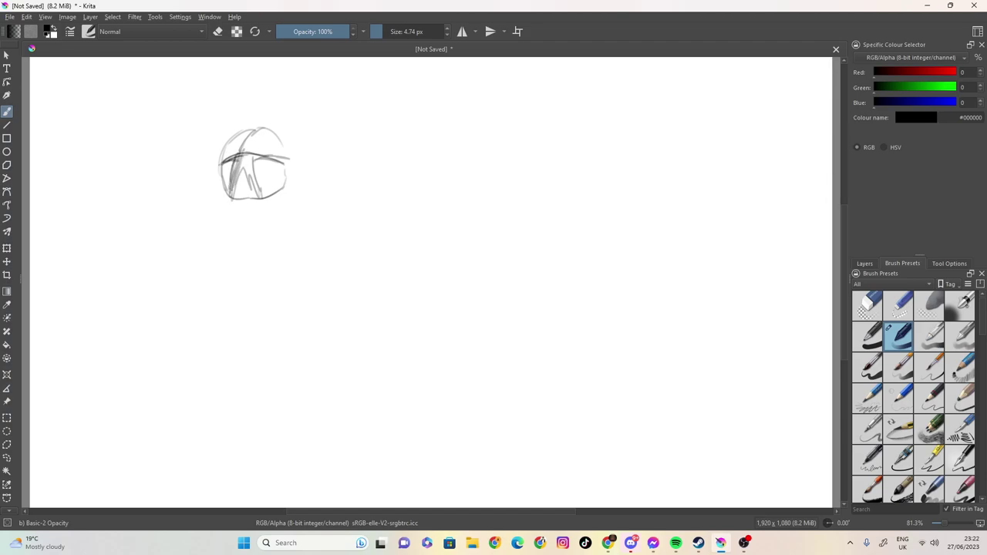
mouse_move(257, 129)
mouse_down()
mouse_move(254, 168)
mouse_move(235, 165)
mouse_move(243, 176)
mouse_move(251, 135)
mouse_move(257, 195)
mouse_move(262, 168)
mouse_move(249, 161)
mouse_move(286, 159)
mouse_move(248, 159)
mouse_move(299, 151)
mouse_move(338, 168)
mouse_move(314, 173)
mouse_move(338, 184)
mouse_up()
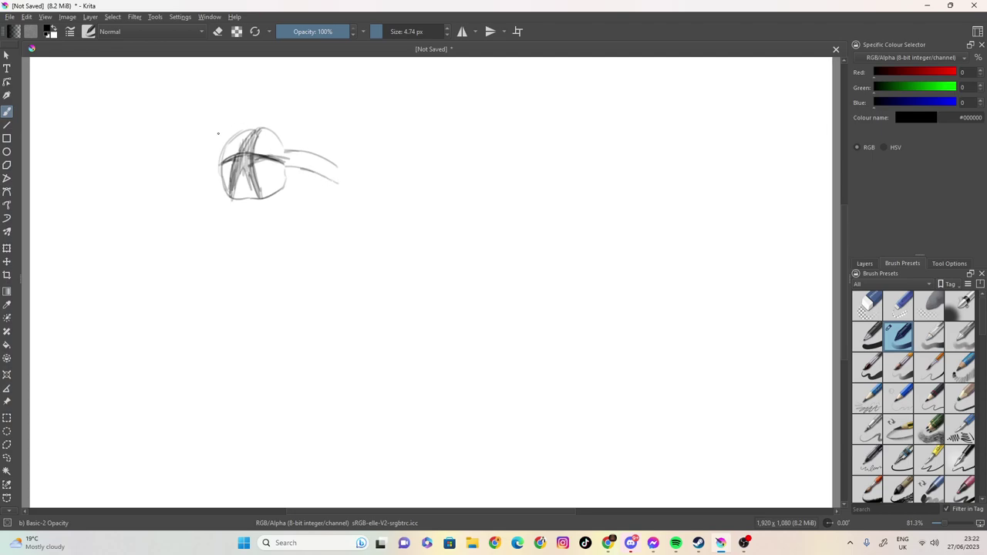
mouse_move(233, 201)
mouse_down()
mouse_move(242, 274)
mouse_move(283, 311)
mouse_move(272, 308)
mouse_move(292, 305)
mouse_move(259, 297)
mouse_move(289, 305)
mouse_move(311, 295)
mouse_move(334, 239)
mouse_up()
mouse_move(335, 195)
mouse_down()
mouse_move(335, 229)
mouse_move(345, 215)
mouse_move(356, 229)
mouse_move(332, 269)
mouse_up()
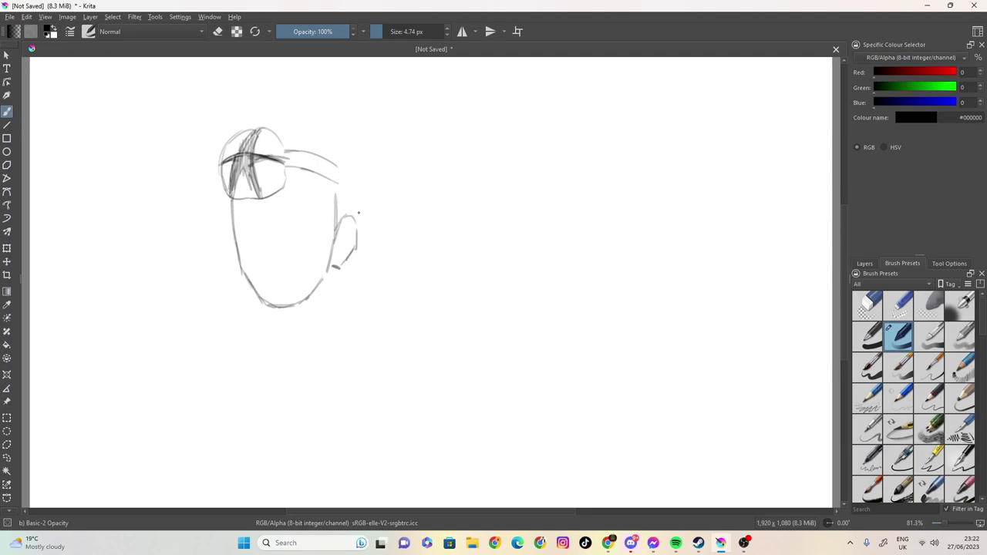
Sketch jagged fringe strands hanging from the headband and short side locks around the face and ear.
mouse_move(261, 198)
mouse_down()
mouse_move(277, 227)
mouse_move(281, 202)
mouse_move(276, 222)
mouse_up()
mouse_move(297, 171)
mouse_down()
mouse_move(279, 210)
mouse_move(311, 197)
mouse_move(312, 236)
mouse_move(327, 248)
mouse_move(336, 193)
mouse_move(340, 219)
mouse_up()
drag(341, 182, 338, 235)
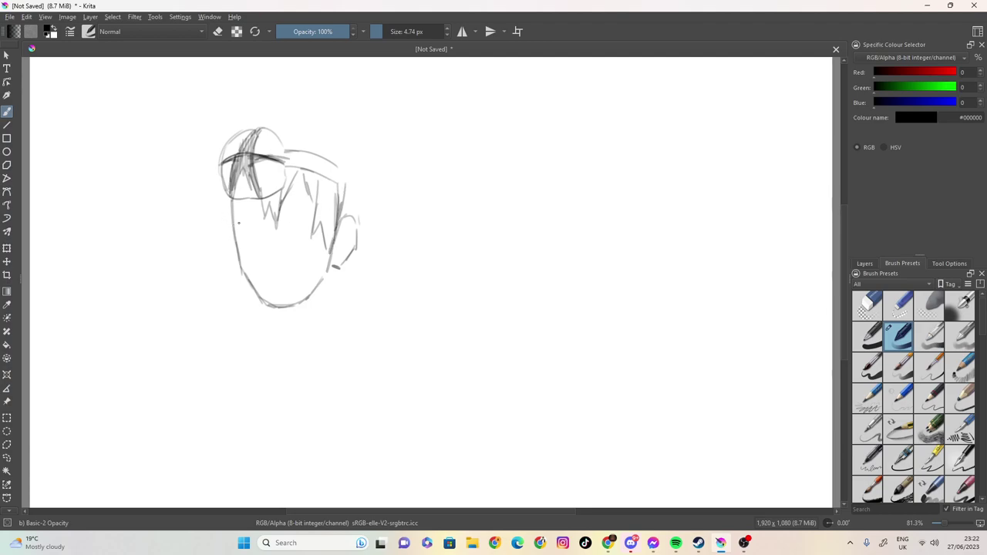
mouse_move(239, 203)
mouse_down()
mouse_move(237, 233)
mouse_move(230, 220)
mouse_move(223, 239)
mouse_move(224, 197)
mouse_up()
mouse_move(224, 239)
mouse_down()
mouse_move(224, 195)
mouse_move(225, 240)
mouse_move(237, 249)
mouse_up()
mouse_move(357, 219)
mouse_down()
mouse_move(359, 233)
mouse_move(368, 214)
mouse_up()
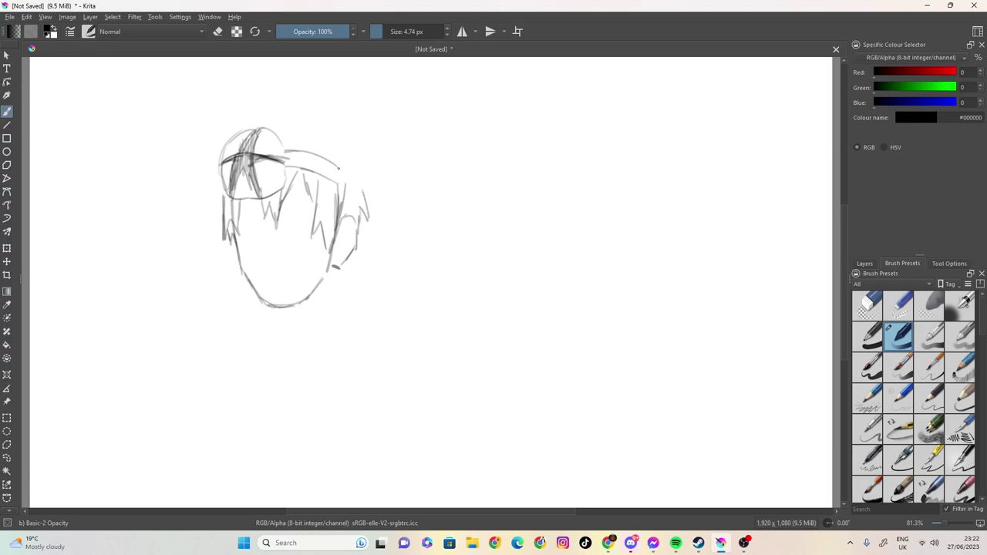
Sketch the hair mass over the crown and down the back of the head above the headband.
drag(336, 181, 364, 194)
mouse_move(334, 164)
mouse_down()
mouse_move(361, 210)
mouse_move(359, 185)
mouse_up()
mouse_move(346, 151)
mouse_down()
mouse_move(363, 179)
mouse_move(345, 169)
mouse_up()
mouse_move(314, 131)
mouse_down()
mouse_move(344, 163)
mouse_move(307, 123)
mouse_move(322, 131)
mouse_up()
drag(301, 141, 323, 131)
mouse_move(262, 129)
mouse_down()
mouse_move(305, 125)
mouse_move(283, 116)
mouse_move(327, 139)
mouse_up()
mouse_move(259, 129)
mouse_down()
mouse_move(296, 122)
mouse_move(280, 124)
mouse_up()
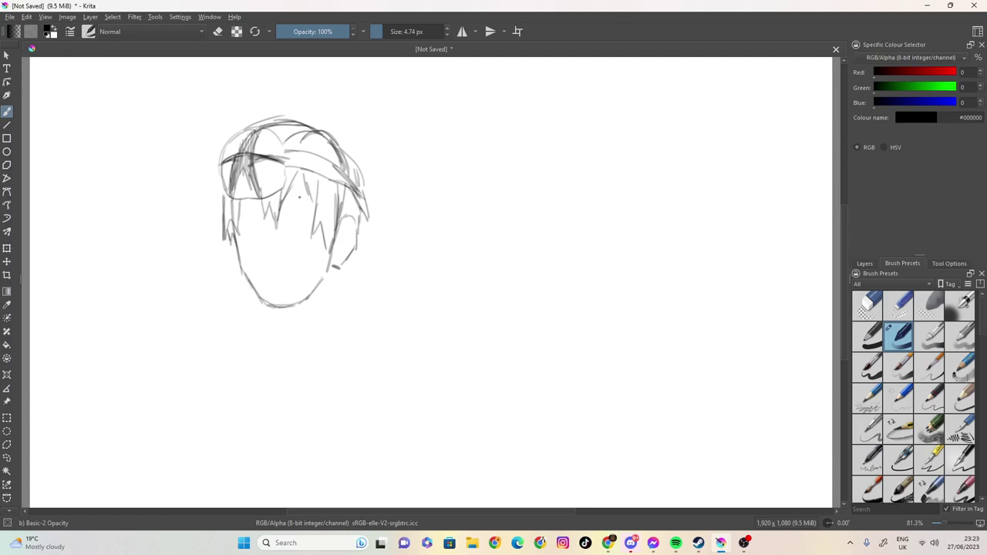
Undo the last three hair strokes and redraw the top of the hair with small spiky tufts.
key(ctrl+z)
key(ctrl+z)
key(ctrl+z)
key(ctrl+z)
key(ctrl+z)
mouse_move(333, 142)
mouse_down()
mouse_move(285, 134)
mouse_move(271, 112)
mouse_move(276, 126)
mouse_move(251, 122)
mouse_up()
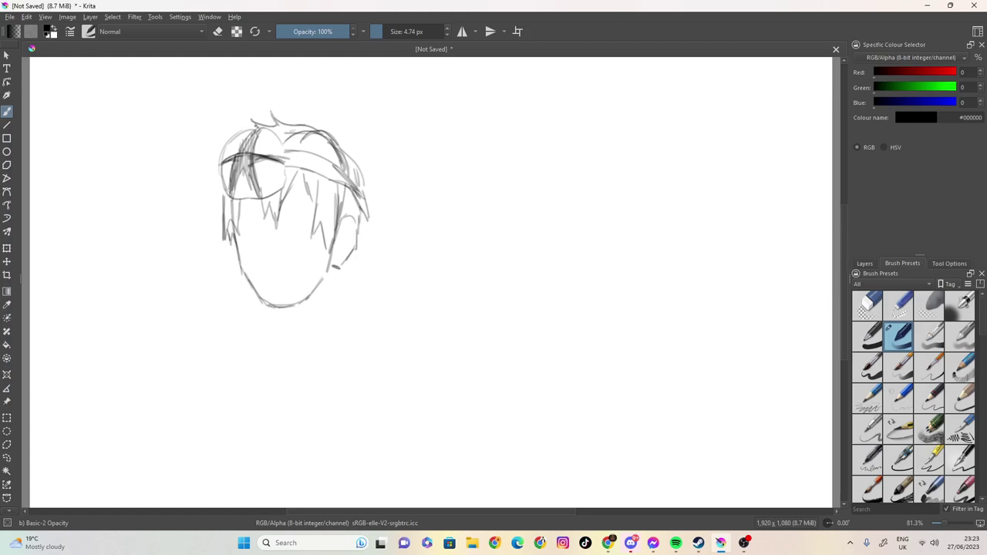
Sketch the eyes, eyebrows, nose and mouth on the face, and a throat line below the chin.
mouse_move(224, 192)
mouse_down()
mouse_move(214, 208)
mouse_move(260, 216)
mouse_move(264, 227)
mouse_move(248, 231)
mouse_move(260, 223)
mouse_move(255, 236)
mouse_move(264, 238)
mouse_up()
mouse_move(245, 205)
mouse_down()
mouse_move(268, 202)
mouse_move(242, 206)
mouse_up()
mouse_move(263, 202)
mouse_down()
mouse_move(235, 209)
mouse_move(307, 202)
mouse_move(323, 213)
mouse_move(293, 205)
mouse_move(325, 219)
mouse_move(310, 212)
mouse_move(309, 222)
mouse_move(284, 225)
mouse_move(306, 232)
mouse_up()
mouse_move(302, 231)
mouse_down()
mouse_move(311, 233)
mouse_move(291, 233)
mouse_move(302, 228)
mouse_up()
mouse_move(304, 220)
mouse_down()
mouse_move(297, 233)
mouse_move(304, 225)
mouse_move(264, 218)
mouse_up()
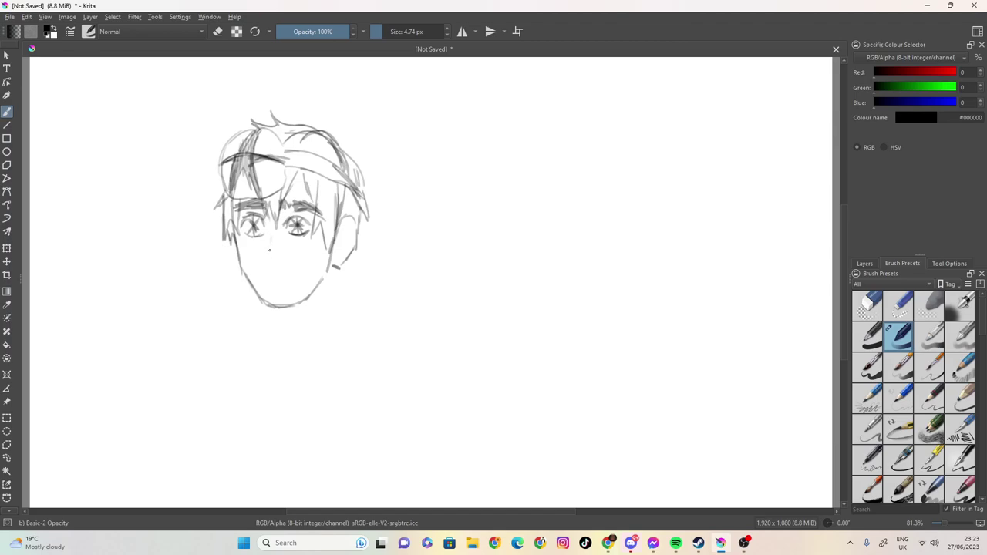
drag(270, 251, 281, 265)
mouse_move(280, 257)
mouse_down()
mouse_move(273, 249)
mouse_move(286, 249)
mouse_move(288, 274)
mouse_move(279, 279)
mouse_move(326, 272)
mouse_move(278, 319)
mouse_move(298, 368)
mouse_up()
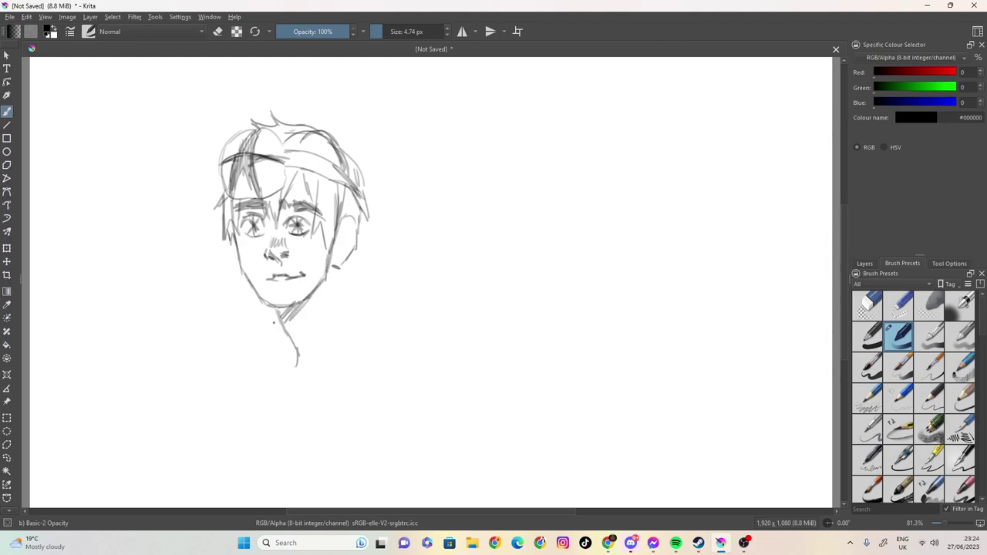
mouse_move(255, 294)
mouse_down()
mouse_move(262, 328)
mouse_move(285, 347)
mouse_up()
drag(340, 271, 335, 298)
key(ctrl+z)
key(ctrl+z)
key(ctrl+z)
key(ctrl+z)
key(ctrl+z)
key(ctrl+z)
key(ctrl+z)
key(ctrl+z)
Add short neck strokes under the chin and longer hair locks behind the ear and along the opposite cheek.
drag(273, 316, 284, 335)
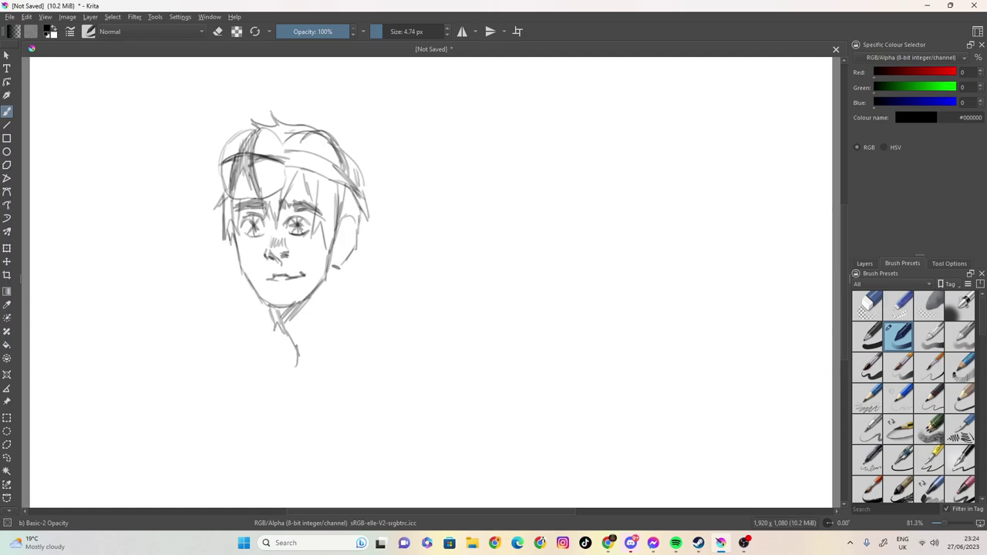
mouse_move(340, 272)
mouse_down()
mouse_move(337, 302)
mouse_move(344, 284)
mouse_up()
mouse_move(356, 250)
mouse_down()
mouse_move(349, 276)
mouse_move(352, 268)
mouse_up()
mouse_move(362, 232)
mouse_down()
mouse_move(354, 266)
mouse_move(360, 254)
mouse_up()
drag(365, 214, 361, 248)
drag(233, 241, 247, 290)
drag(231, 246, 233, 265)
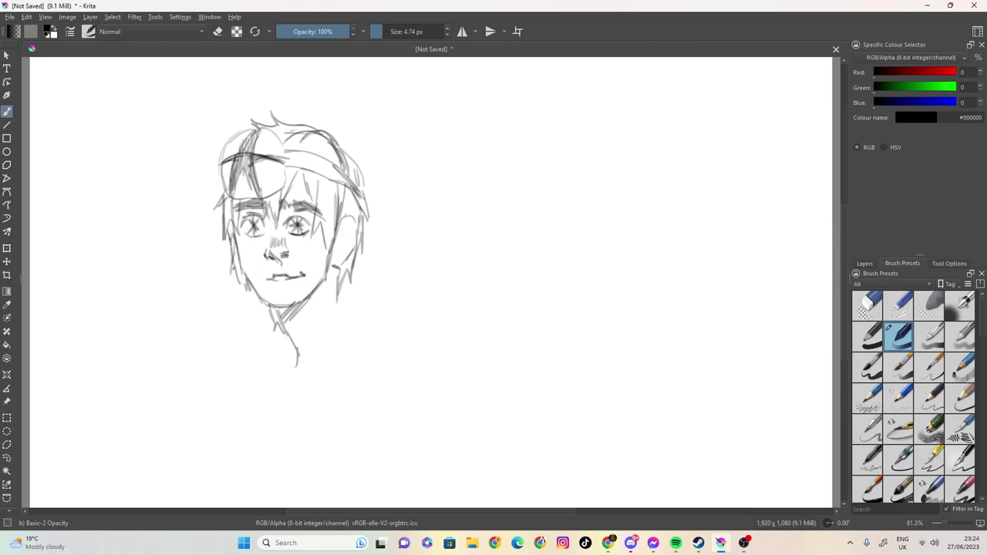
Sketch both sides of the neck running into the shoulder slopes and collarbones.
mouse_move(278, 310)
mouse_down()
mouse_move(284, 342)
mouse_move(234, 369)
mouse_move(291, 388)
mouse_move(339, 374)
mouse_up()
mouse_move(340, 287)
mouse_down()
mouse_move(340, 338)
mouse_move(362, 352)
mouse_up()
mouse_move(316, 326)
mouse_down()
mouse_move(319, 344)
mouse_move(326, 307)
mouse_move(364, 354)
mouse_move(364, 376)
mouse_up()
drag(373, 361, 344, 394)
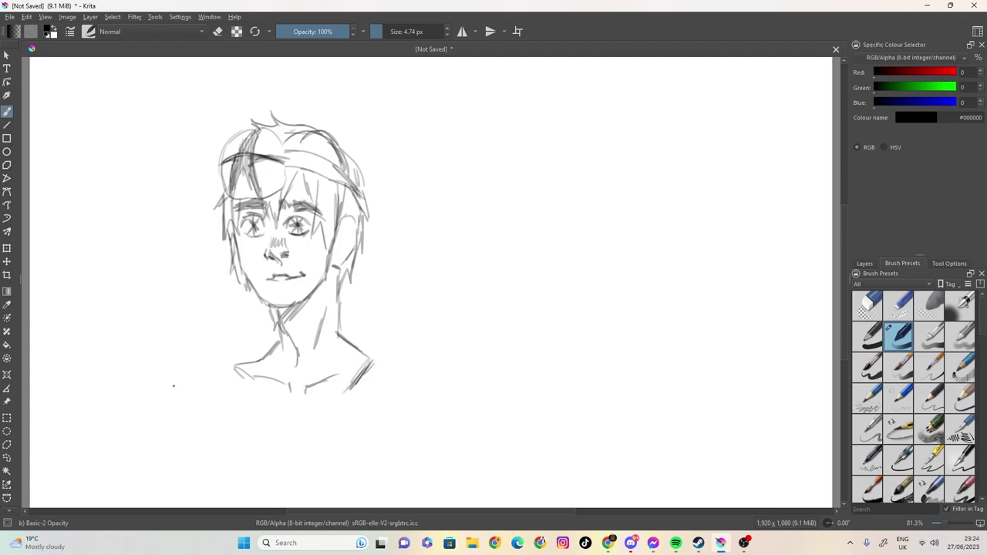
Sketch two vertical straps running from the shoulders down over the chest.
mouse_move(345, 346)
mouse_down()
mouse_move(327, 392)
mouse_move(331, 445)
mouse_move(344, 383)
mouse_up()
drag(352, 360, 343, 444)
mouse_move(347, 340)
mouse_down()
mouse_move(332, 365)
mouse_move(361, 344)
mouse_move(350, 365)
mouse_move(364, 349)
mouse_up()
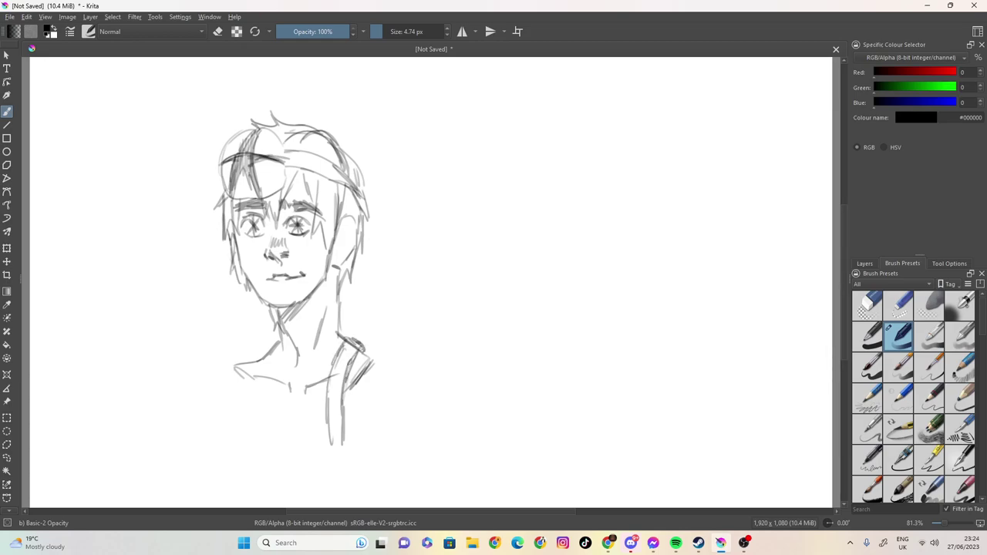
drag(244, 369, 248, 437)
mouse_move(257, 363)
mouse_down()
mouse_move(266, 455)
mouse_move(246, 457)
mouse_up()
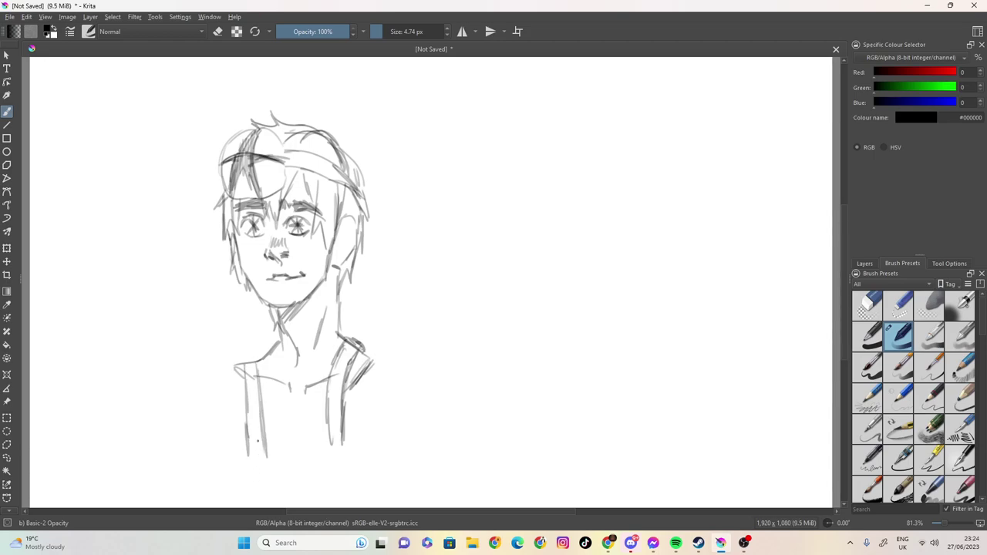
Sketch the rounded shoulder with its arm stretched out sideways, including the armpit folds and side of the torso.
mouse_move(241, 364)
mouse_down()
mouse_move(185, 347)
mouse_move(165, 363)
mouse_move(234, 358)
mouse_move(189, 351)
mouse_move(149, 363)
mouse_move(236, 447)
mouse_move(175, 423)
mouse_up()
drag(188, 419, 153, 427)
mouse_move(179, 356)
mouse_down()
mouse_move(112, 374)
mouse_move(153, 371)
mouse_move(140, 376)
mouse_move(111, 376)
mouse_up()
mouse_move(179, 423)
mouse_down()
mouse_move(85, 418)
mouse_move(139, 424)
mouse_move(97, 423)
mouse_up()
drag(115, 425, 88, 424)
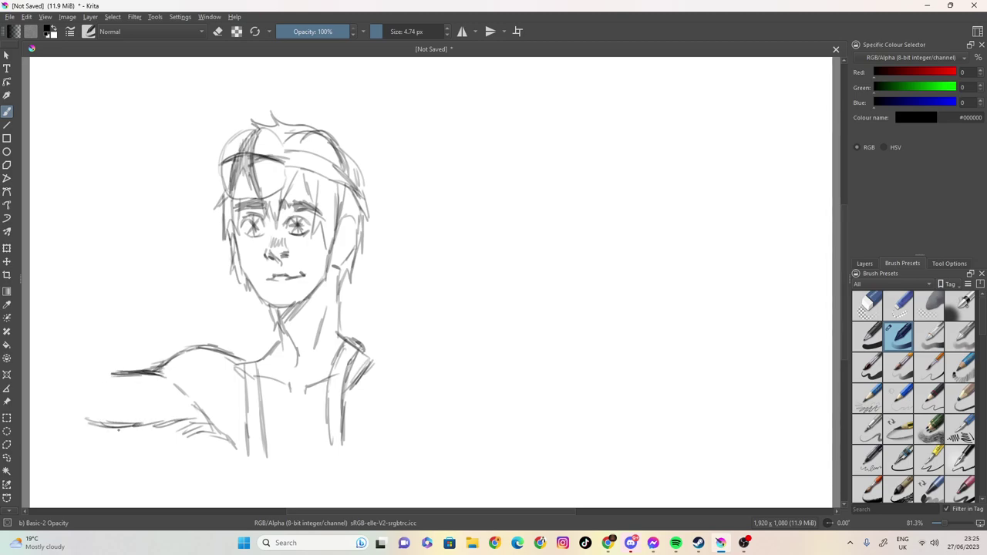
mouse_move(188, 423)
mouse_down()
mouse_move(218, 431)
mouse_move(215, 461)
mouse_move(228, 481)
mouse_up()
drag(210, 438, 212, 475)
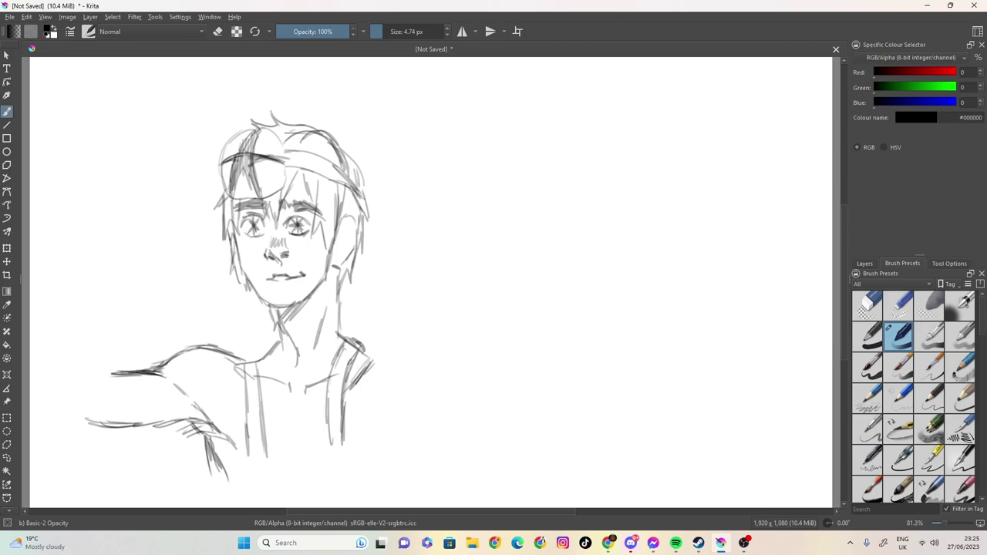
Sketch the opposite shoulder with its upper arm sloping down, and reinforce the collarbones.
drag(364, 353, 414, 370)
mouse_move(314, 385)
mouse_down()
mouse_move(388, 371)
mouse_move(441, 403)
mouse_up()
mouse_move(389, 373)
mouse_down()
mouse_move(427, 384)
mouse_move(449, 429)
mouse_move(458, 428)
mouse_up()
mouse_move(262, 381)
mouse_down()
mouse_move(293, 402)
mouse_move(329, 387)
mouse_move(313, 391)
mouse_up()
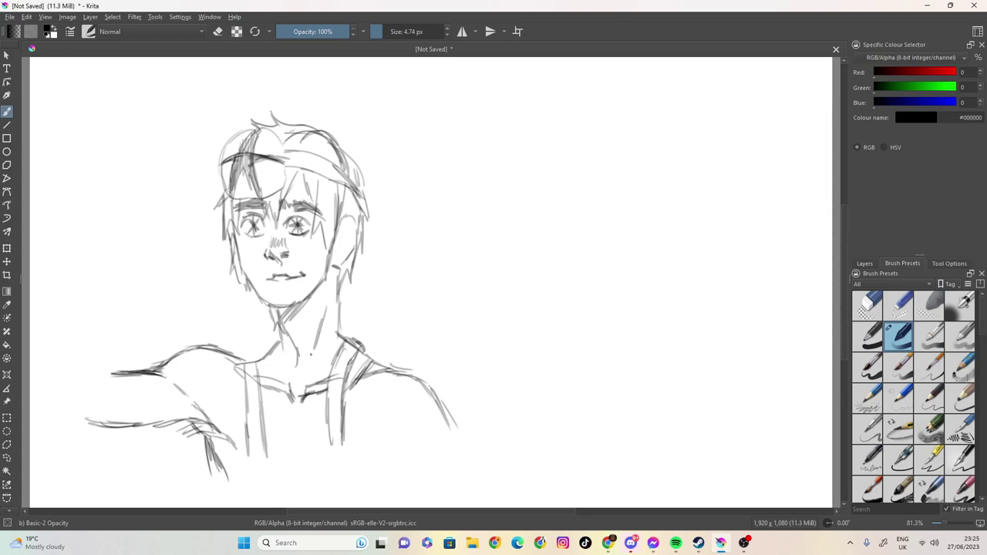
Reinforce the neck contours and muscle lines, and add the second ear behind the side hair.
drag(280, 327, 295, 375)
mouse_move(330, 288)
mouse_down()
mouse_move(316, 354)
mouse_move(330, 305)
mouse_up()
drag(315, 375, 325, 314)
drag(333, 276, 336, 289)
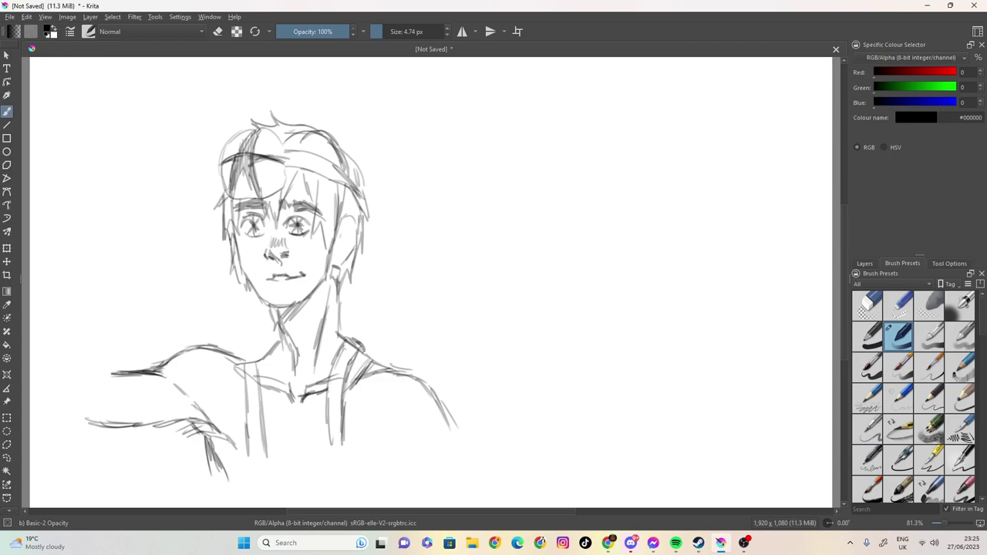
drag(215, 220, 228, 256)
drag(216, 216, 221, 240)
Close the program and save the drawing as a Krita document named "xbox kid".
click(10, 17)
click(9, 16)
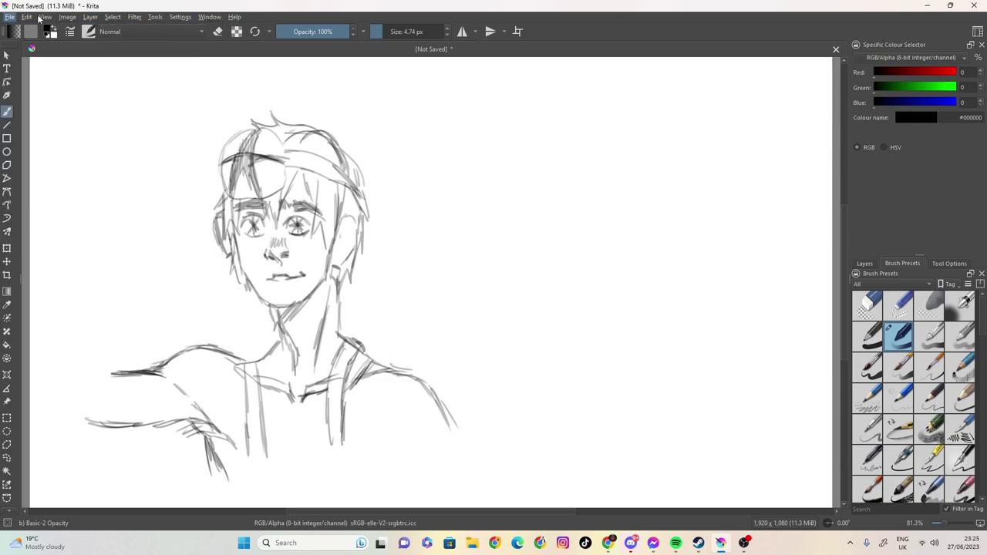
click(984, 5)
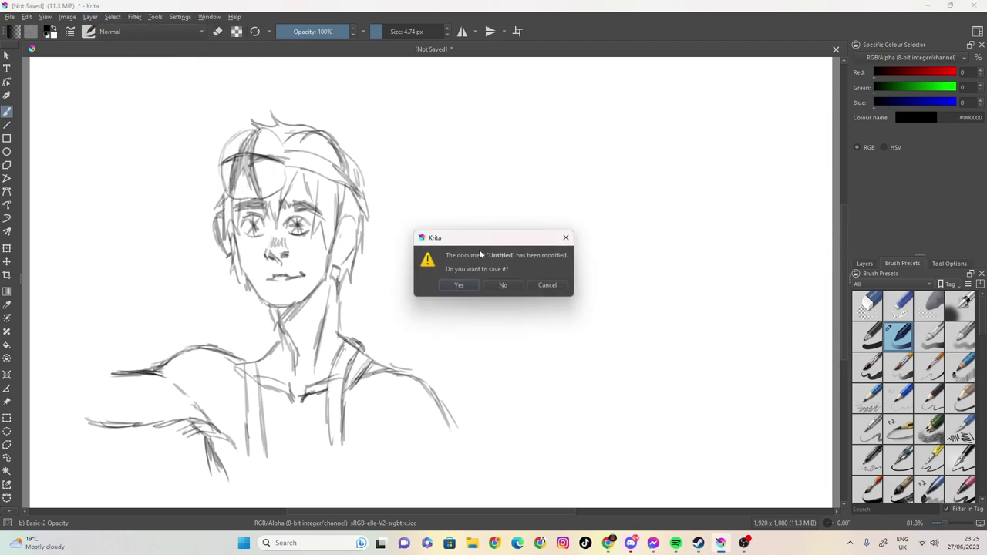
click(469, 285)
text(xbox )
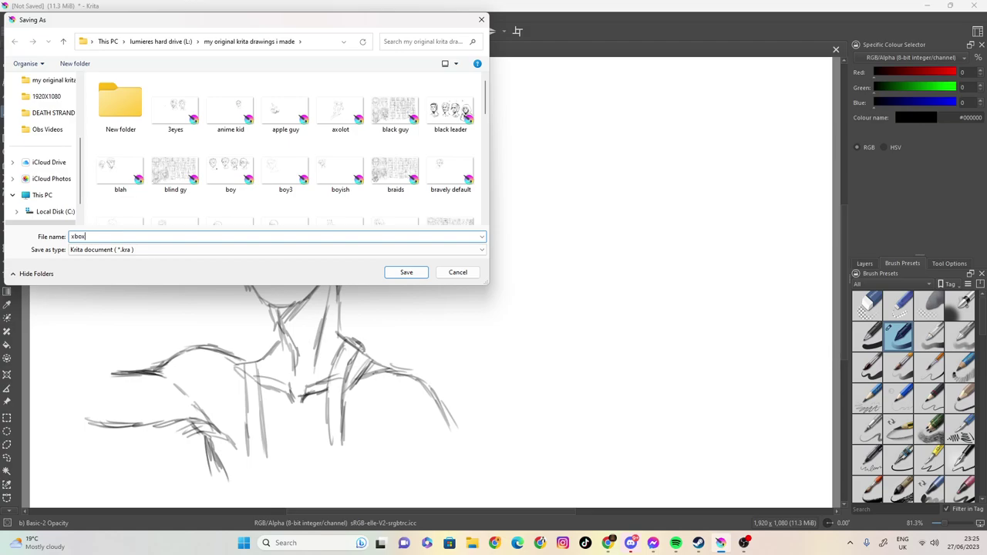
text(kid)
click(391, 275)
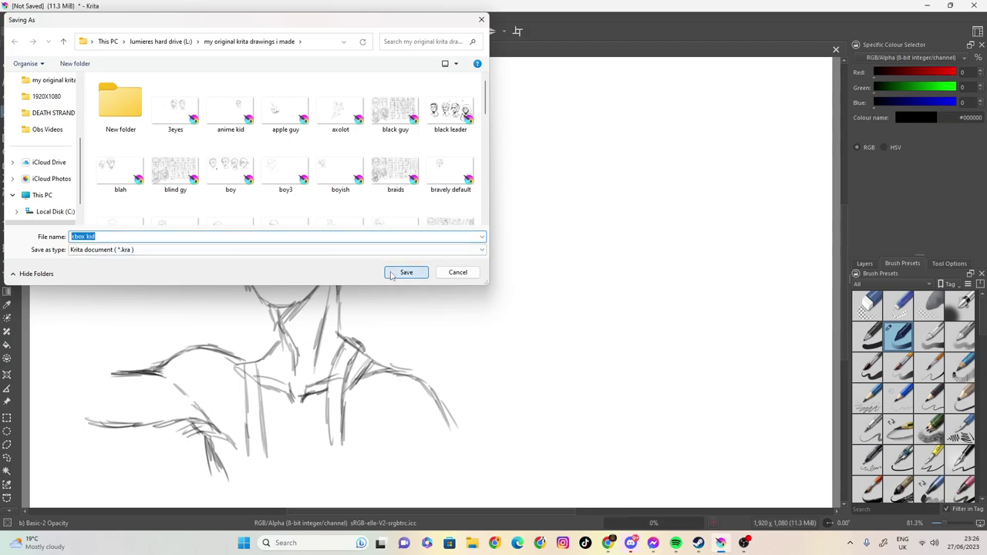